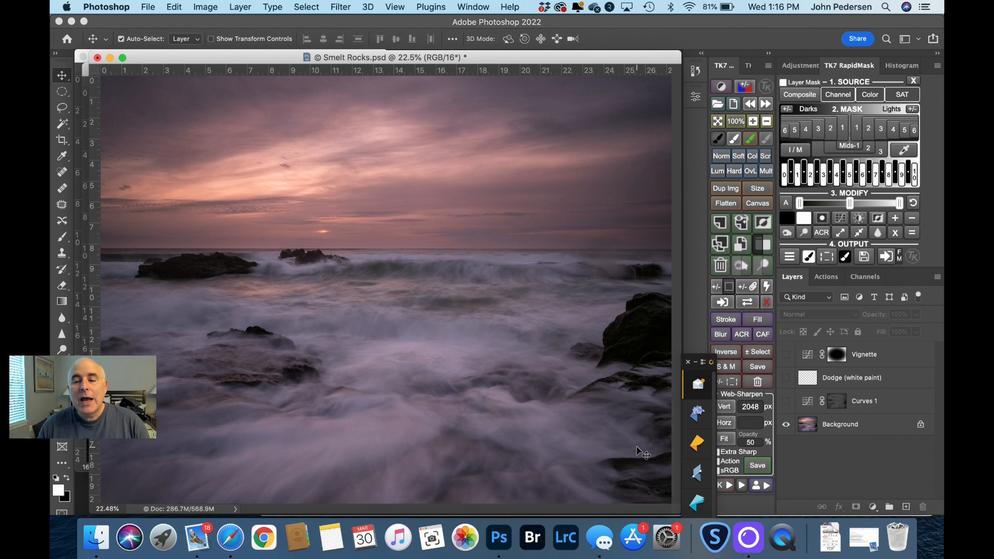
Step: Turn on the Curves 1 layer in the Smelt Rocks image, comparing the photo with and without it, and inspect its curve settings
left_click(786, 403)
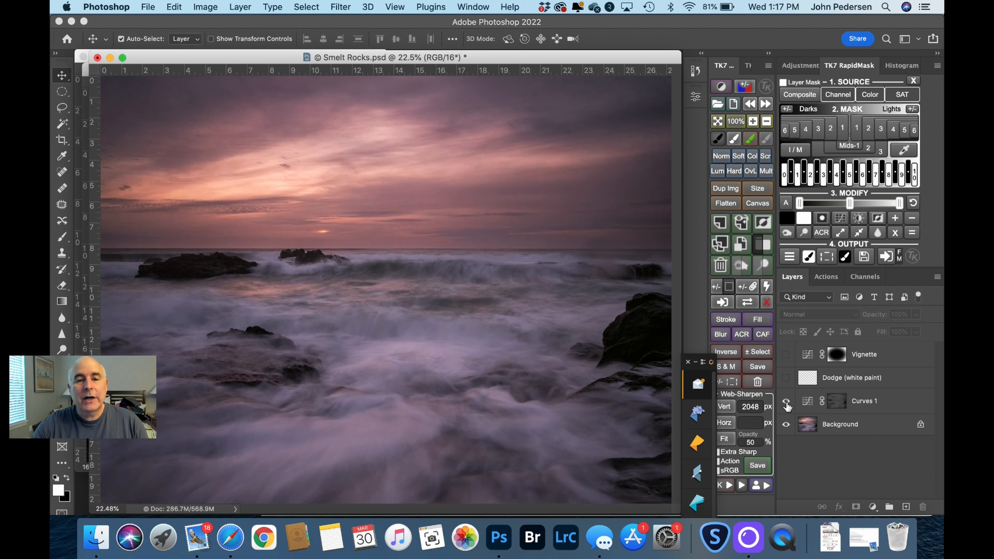
left_click(786, 403)
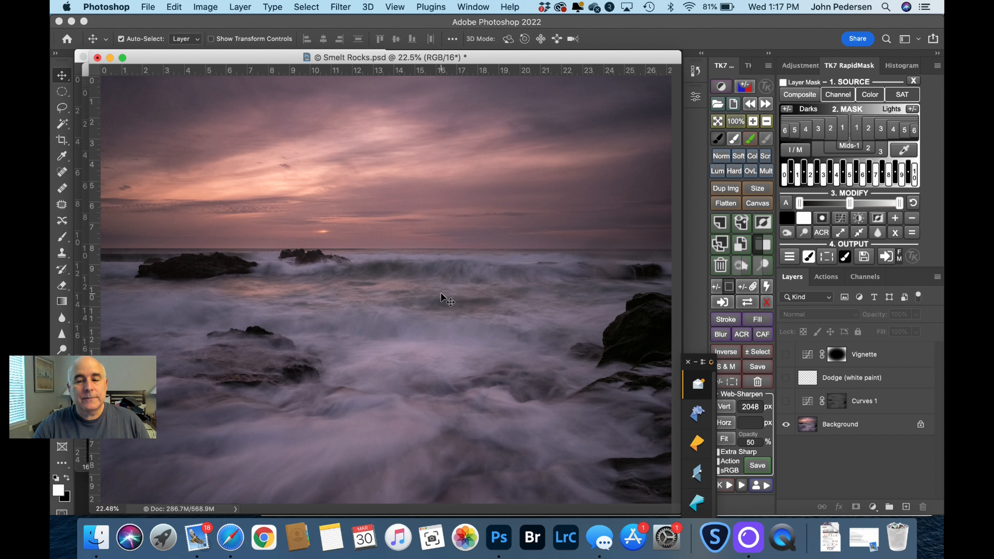
left_click(787, 404)
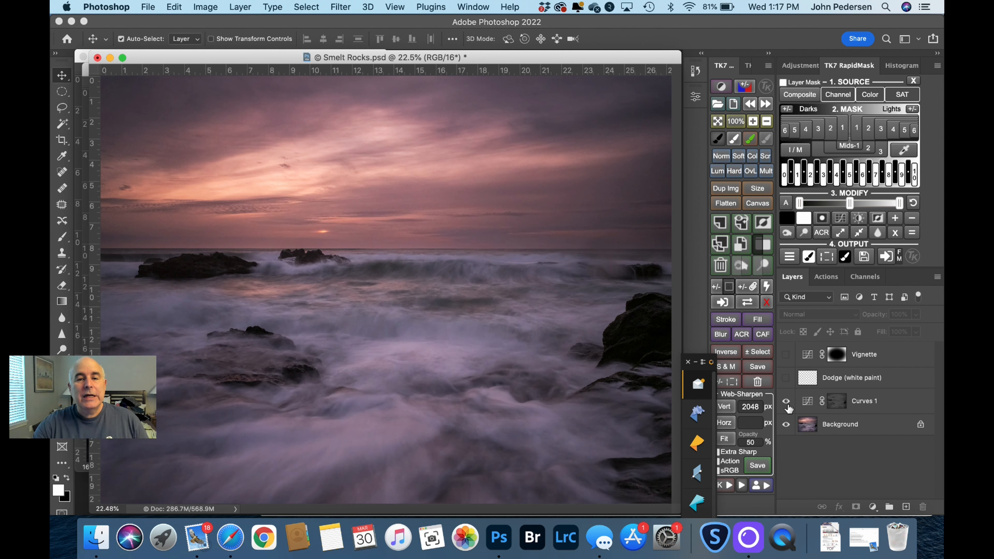
left_click(786, 403)
left_click(787, 403)
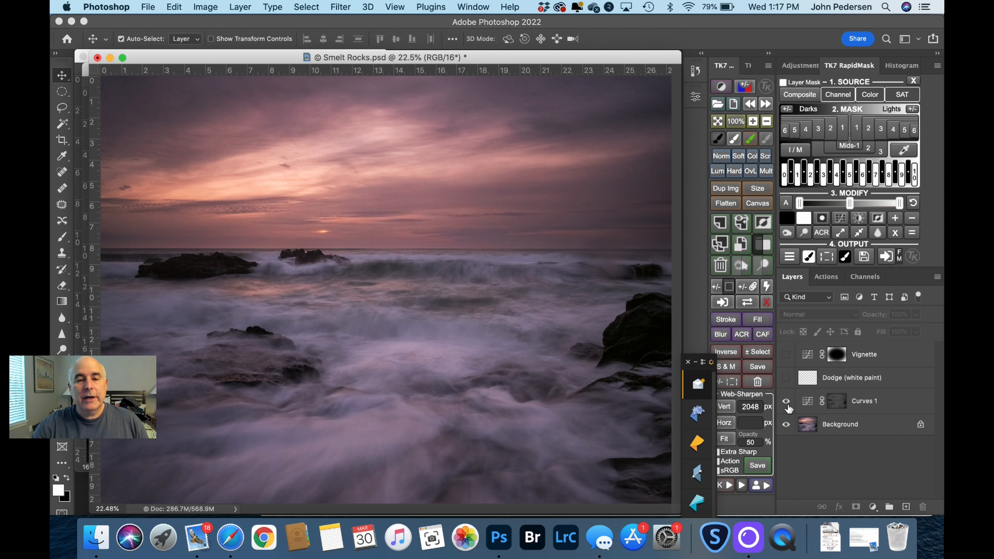
left_click(786, 401)
left_click(786, 400)
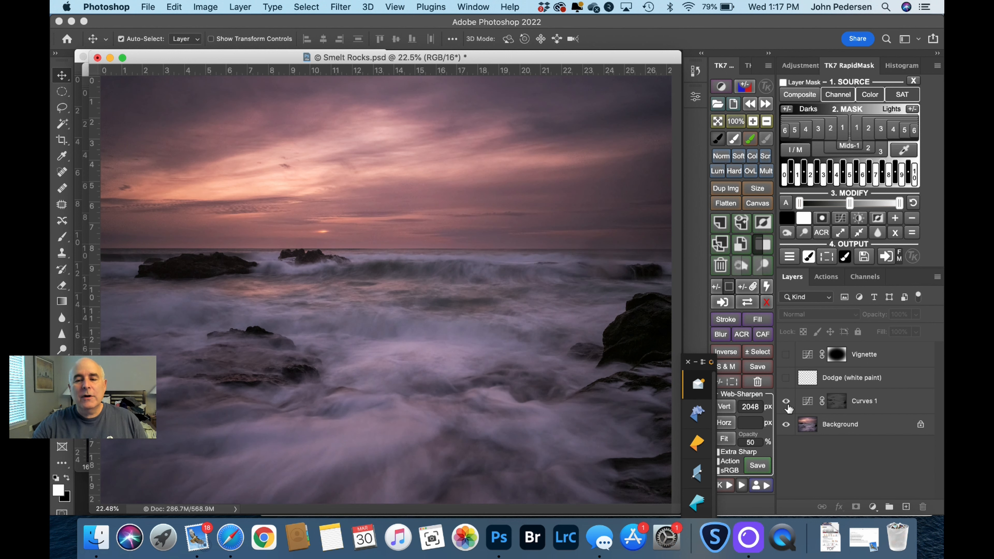
double_click(806, 401)
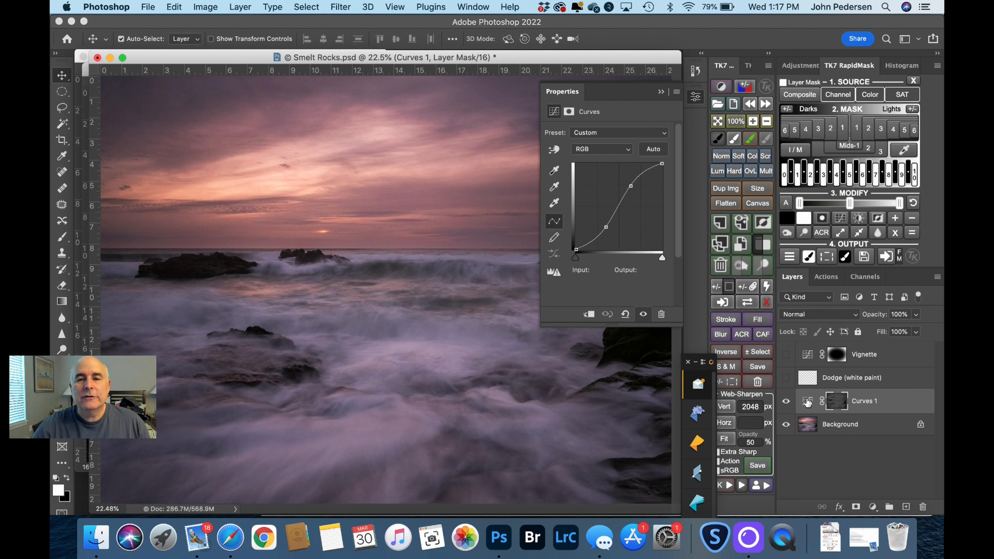
left_click(661, 92)
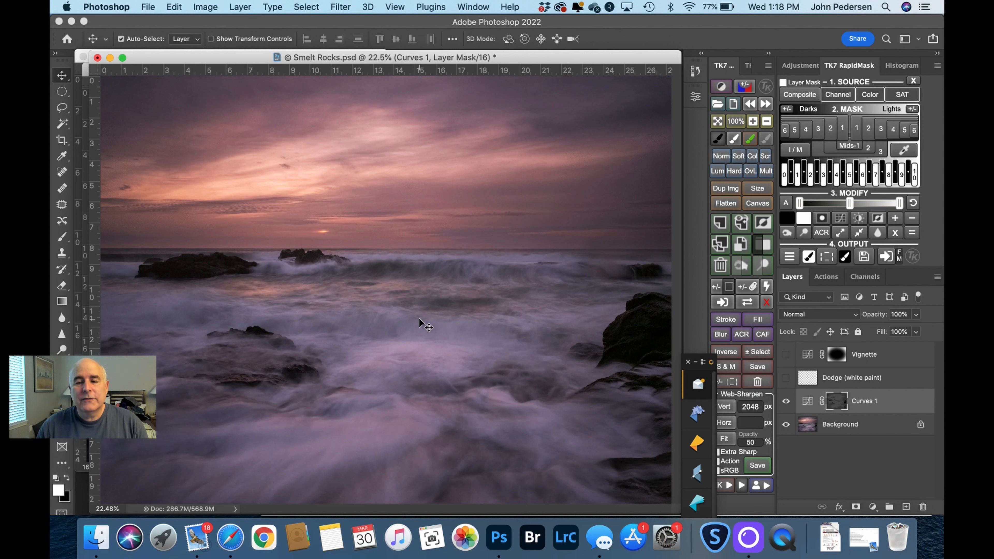
Step: Turn on the Dodge (white paint) layer, toggling its visibility to compare the water with and without the dodging
left_click(786, 378)
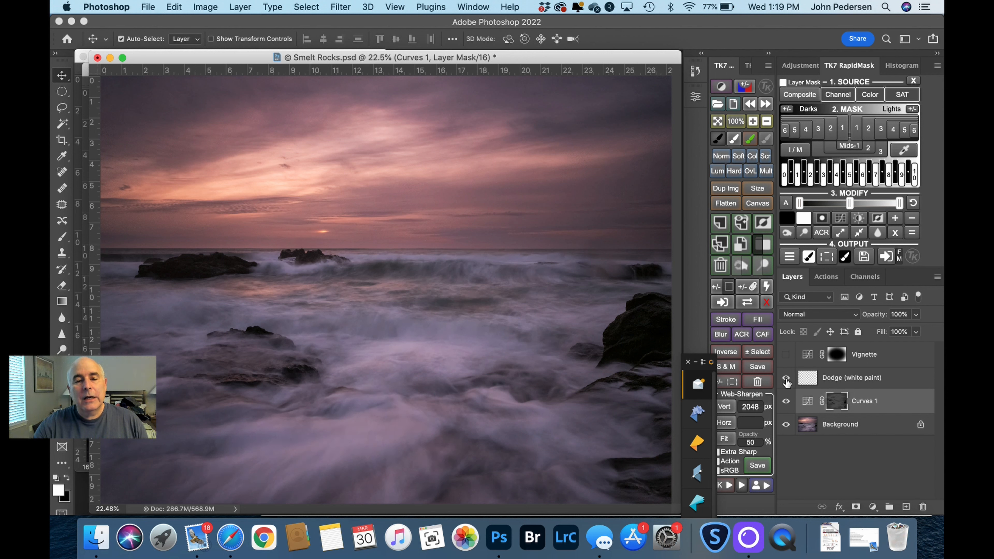
left_click(786, 379)
left_click(786, 378)
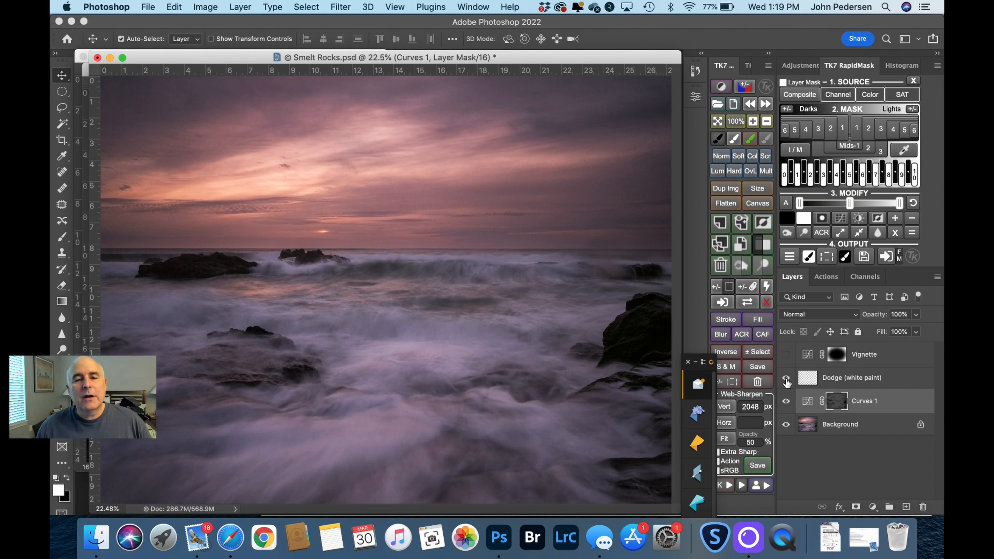
left_click(786, 378)
left_click(786, 378)
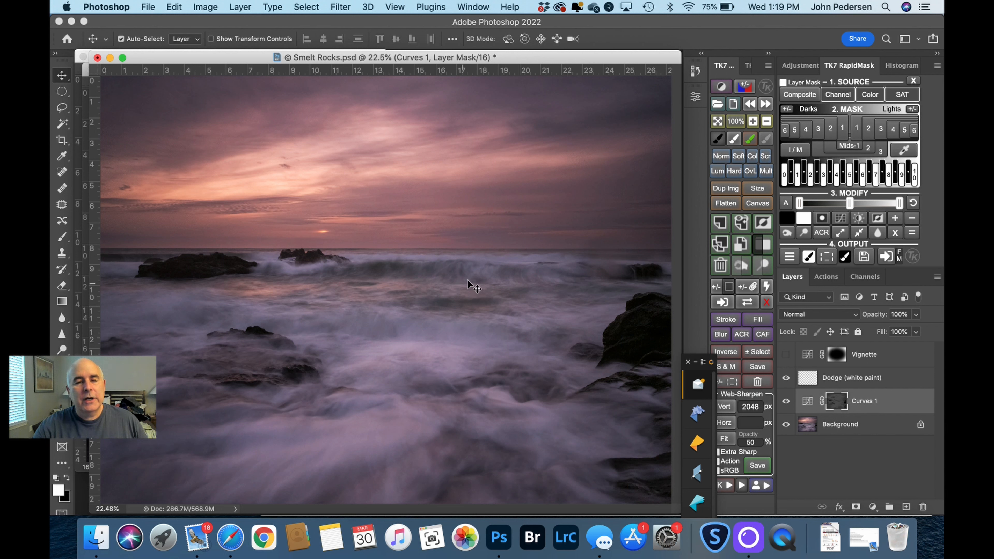
left_click(786, 378)
left_click(786, 378)
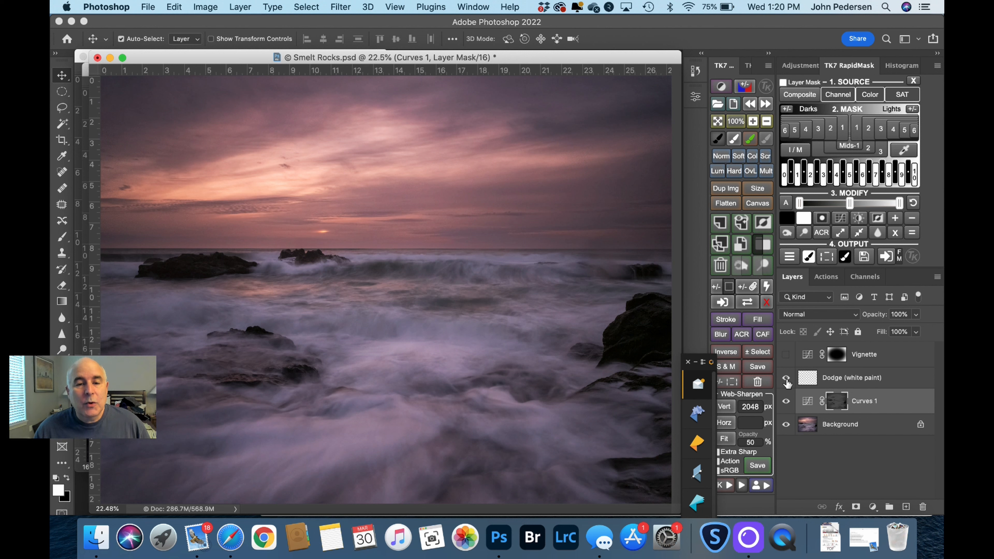
left_click(786, 378)
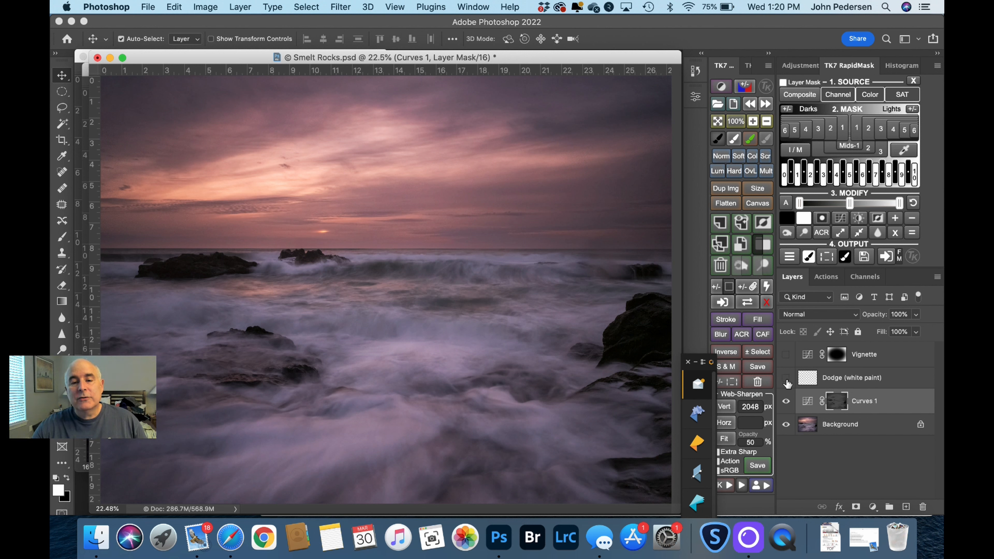
left_click(786, 379)
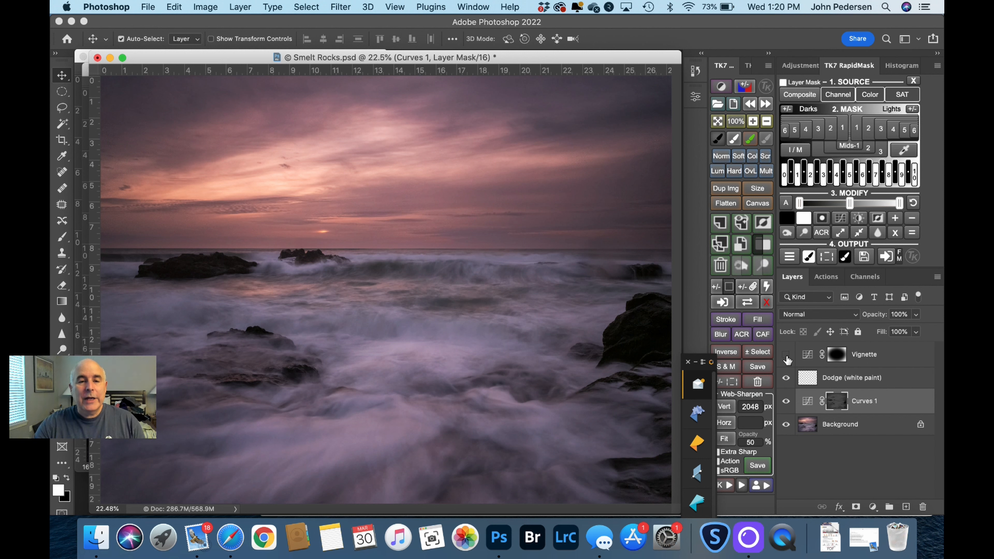
Step: Turn on the Vignette layer with a before-and-after check, and compare the Background alone with the fully edited Smelt Rocks image
left_click(786, 355)
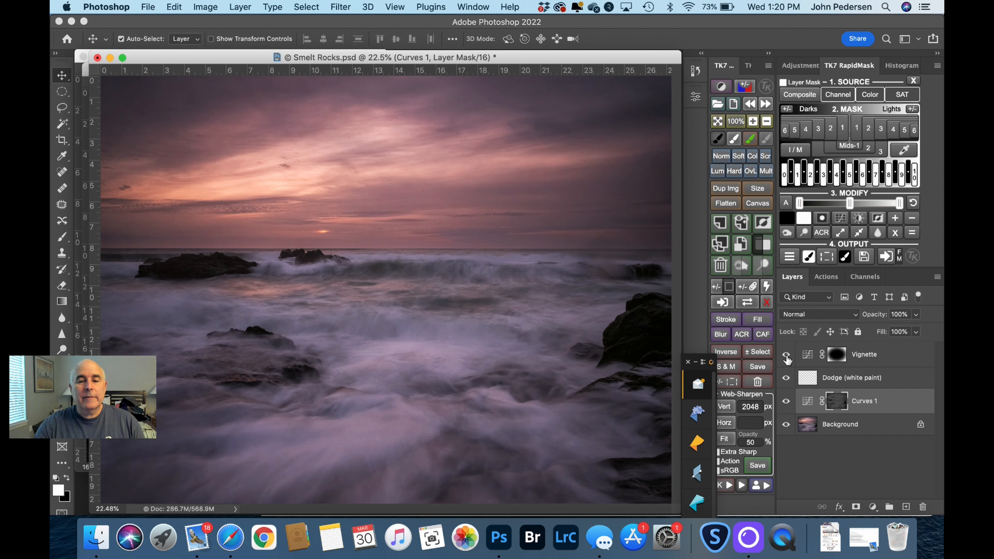
left_click(786, 354)
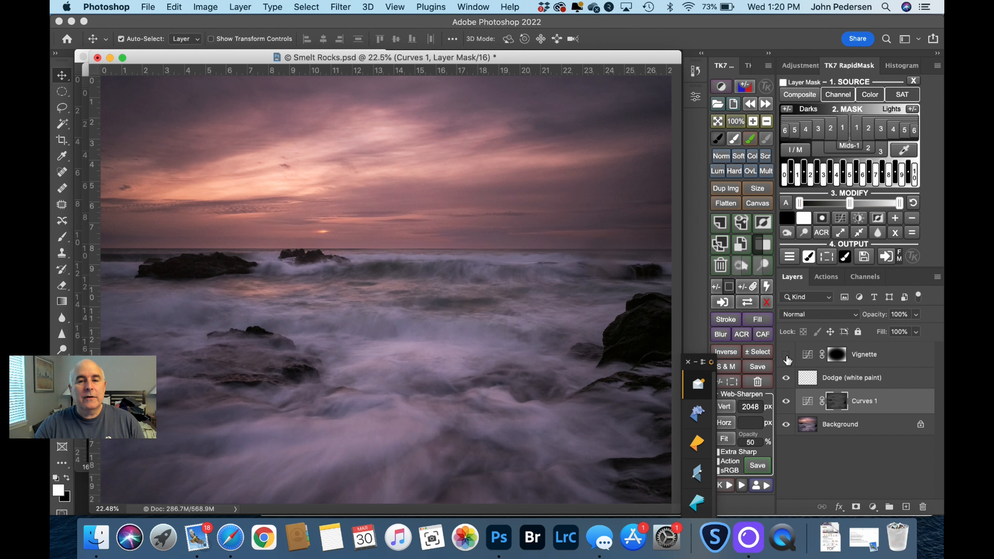
left_click(787, 355)
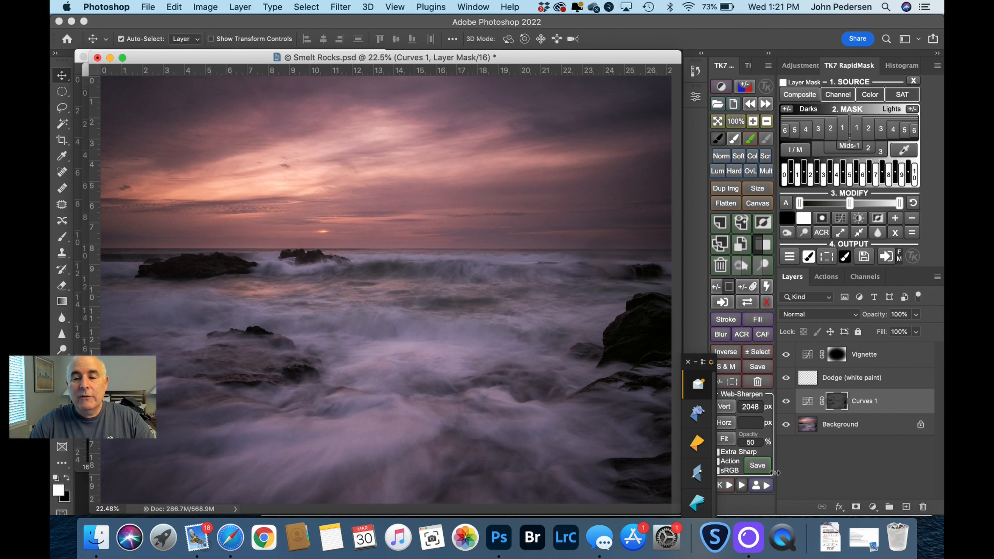
left_click(785, 425, "alt")
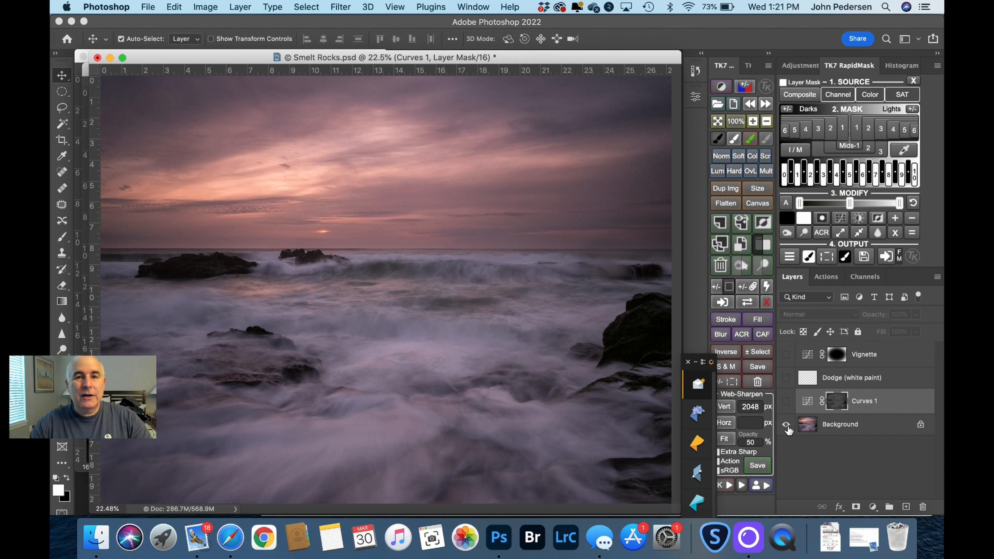
left_click(786, 425, "alt")
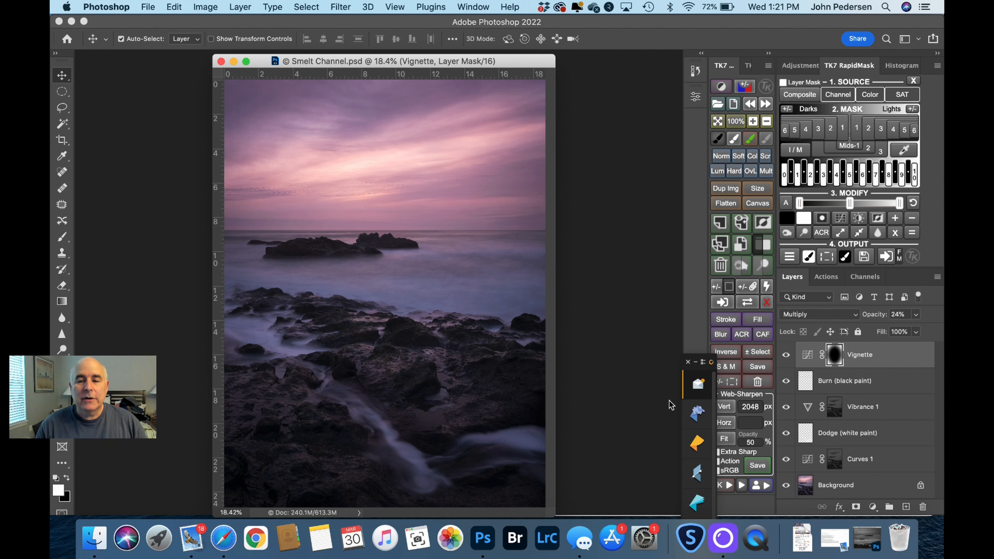
Step: Isolate the Background in the Smelt Channel image and turn Curves 1 back on, comparing the photo with and without it
left_click(787, 487, "alt")
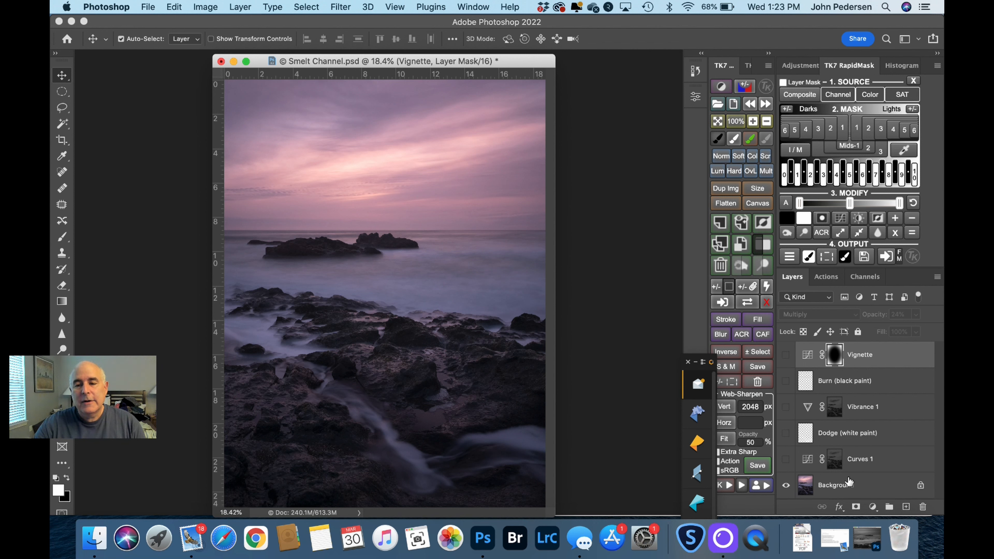
left_click(786, 460)
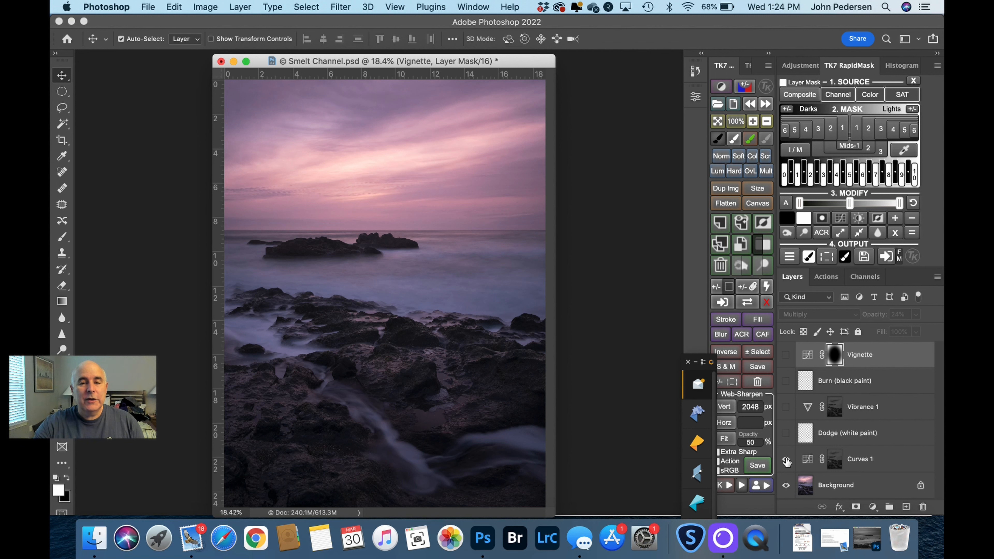
left_click(786, 460)
left_click(786, 460)
left_click(786, 460)
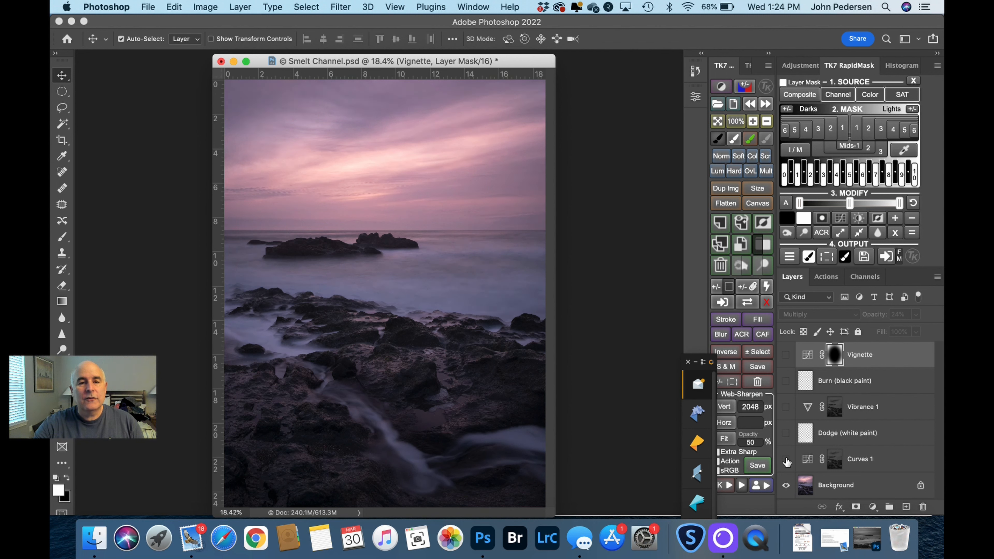
left_click(786, 460)
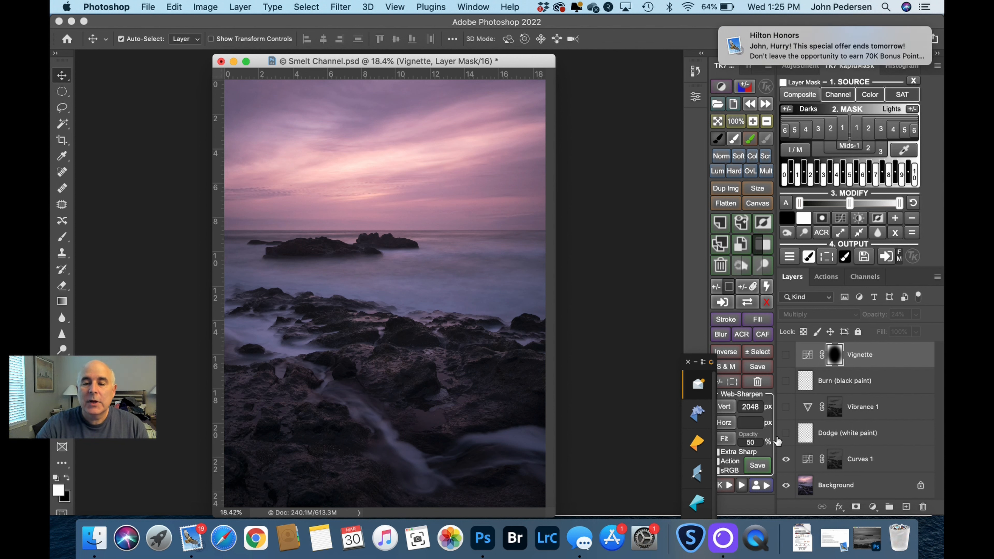
Step: Turn on the Dodge (white paint) layer in Smelt Channel, toggling its visibility to compare the effect on the flowing water
left_click(787, 434)
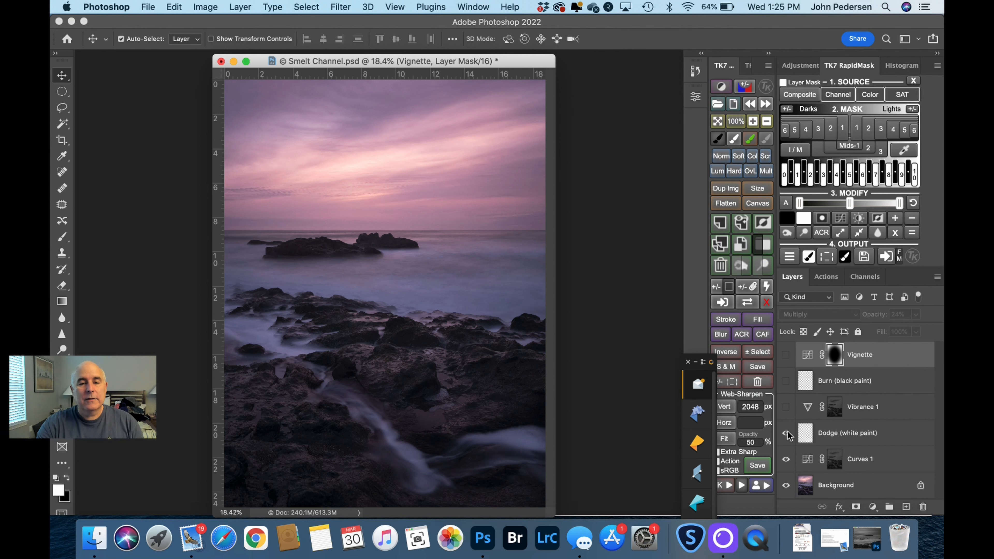
left_click(786, 433)
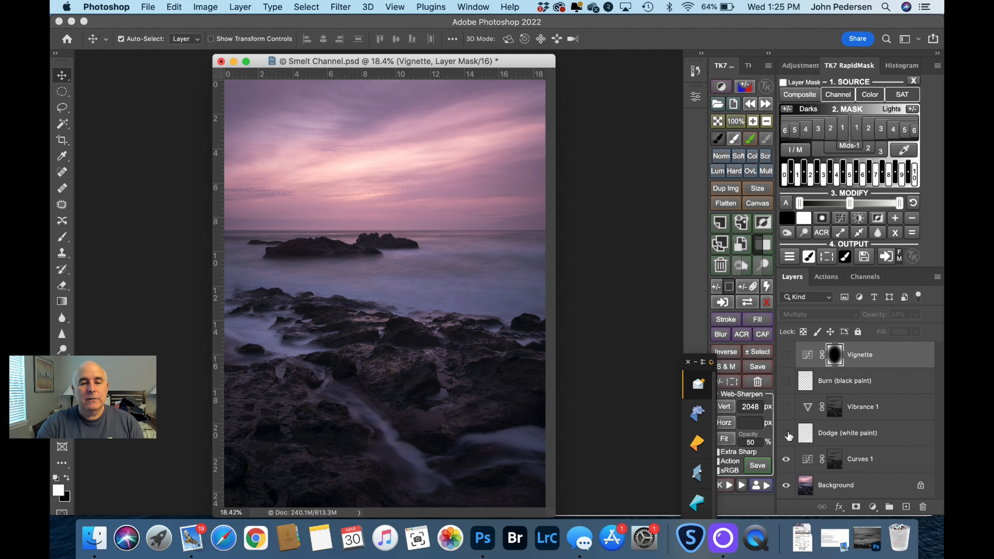
left_click(786, 434)
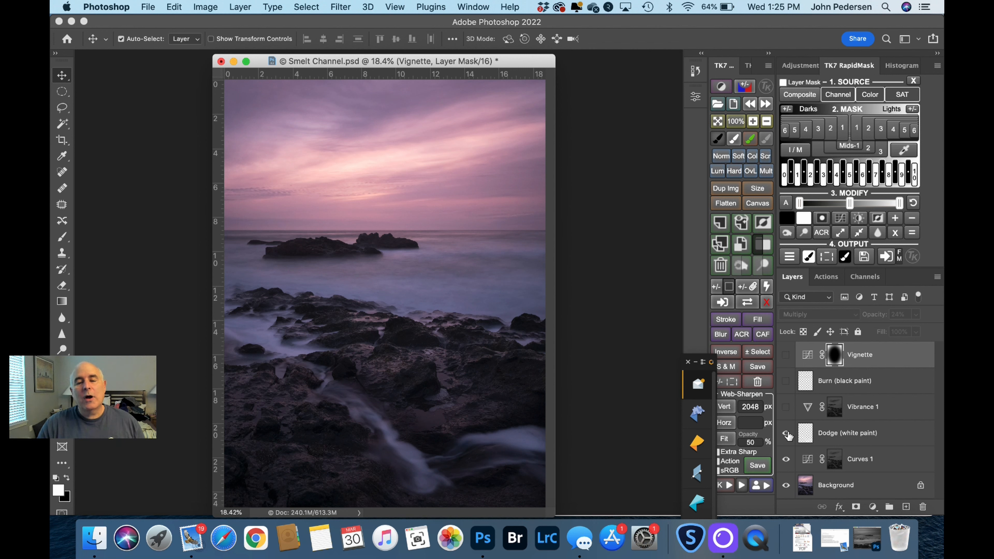
left_click(787, 434)
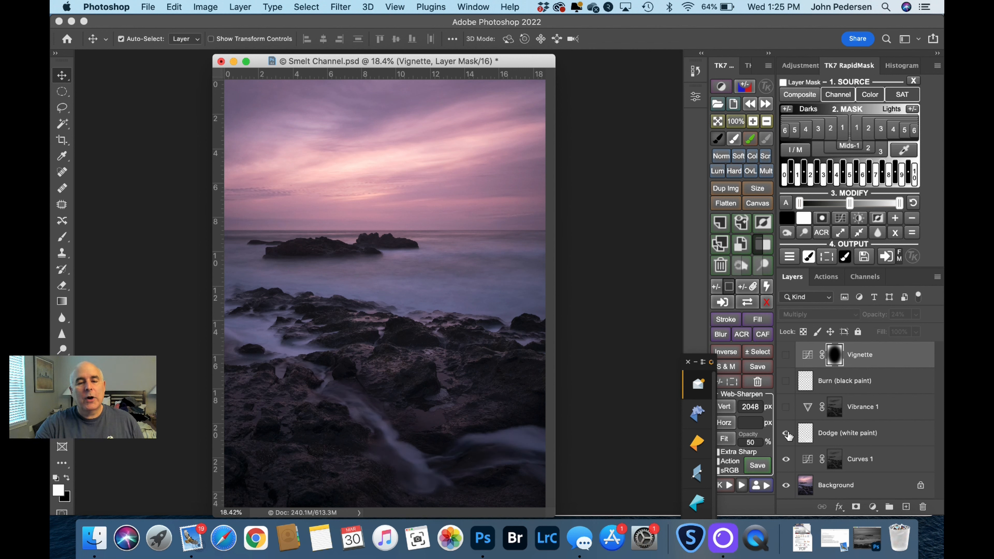
left_click(787, 434)
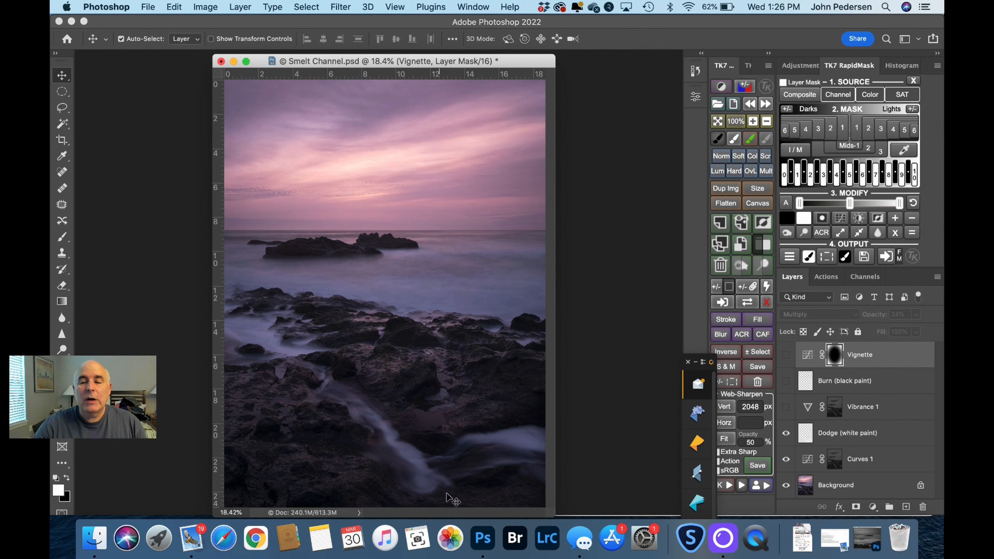
Step: Turn on the Vibrance 1 layer in Smelt Channel, comparing the colors with and without the adjustment
left_click(786, 407)
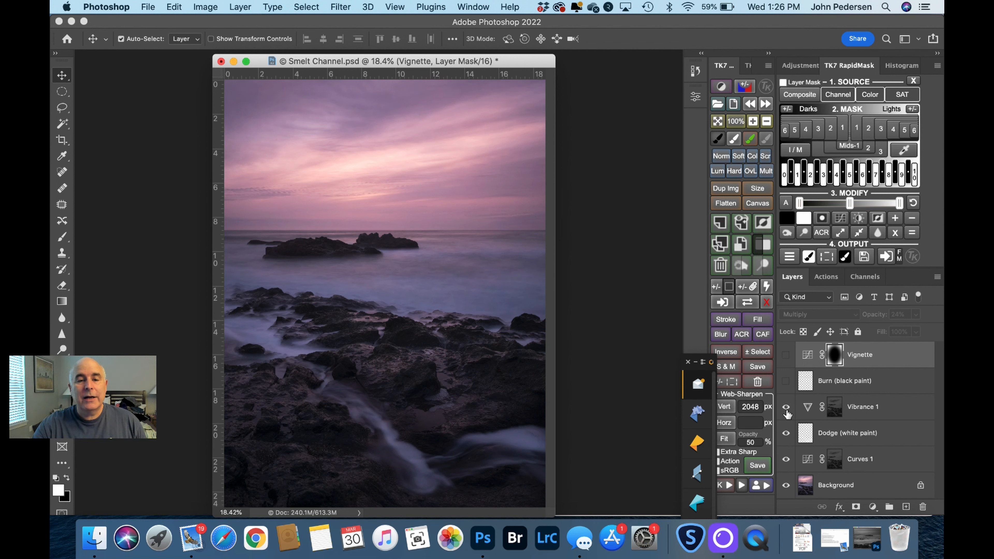
left_click(786, 407)
left_click(785, 407)
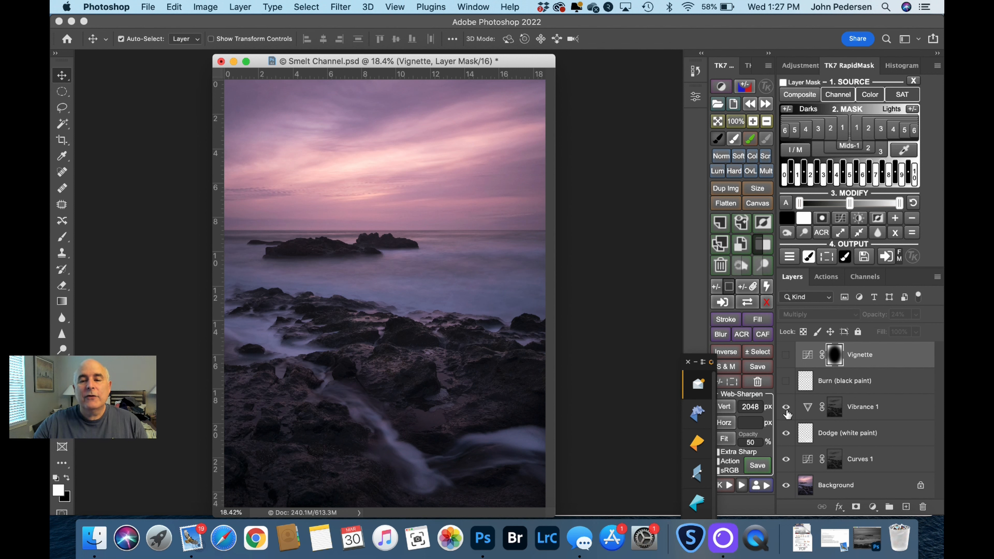
Step: Turn on the Burn (black paint) layer in Smelt Channel, toggling its visibility to compare the darkened areas
left_click(786, 381)
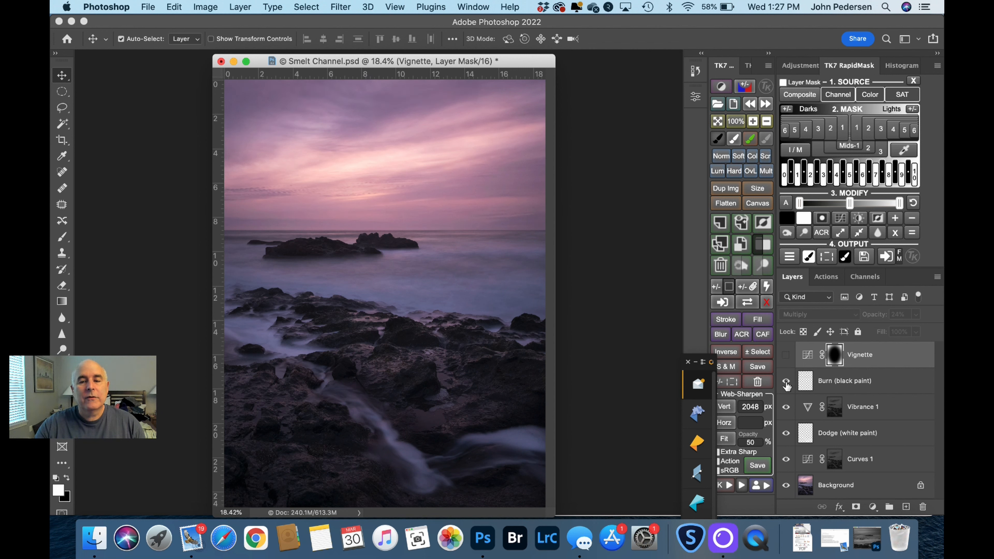
left_click(786, 381)
left_click(786, 381)
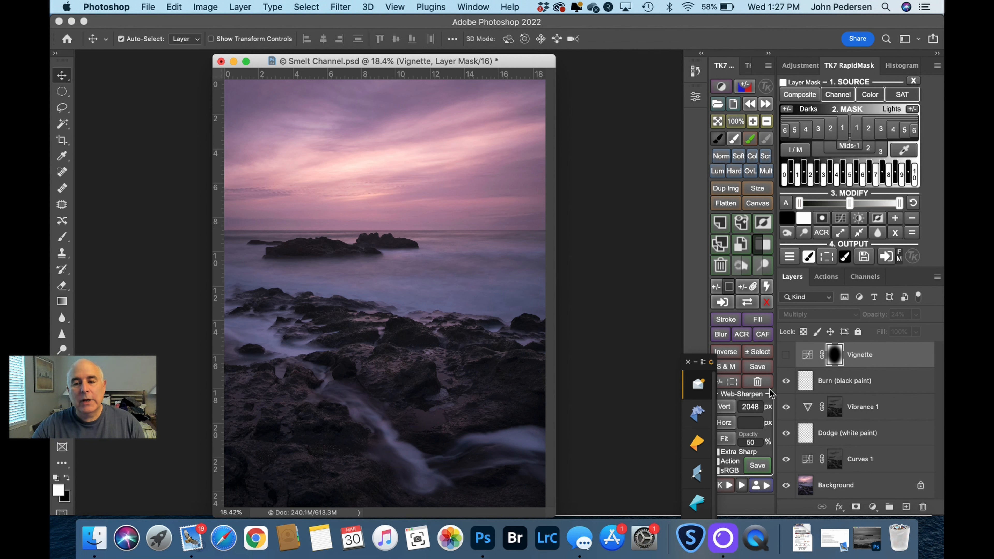
left_click(786, 381)
left_click(787, 381)
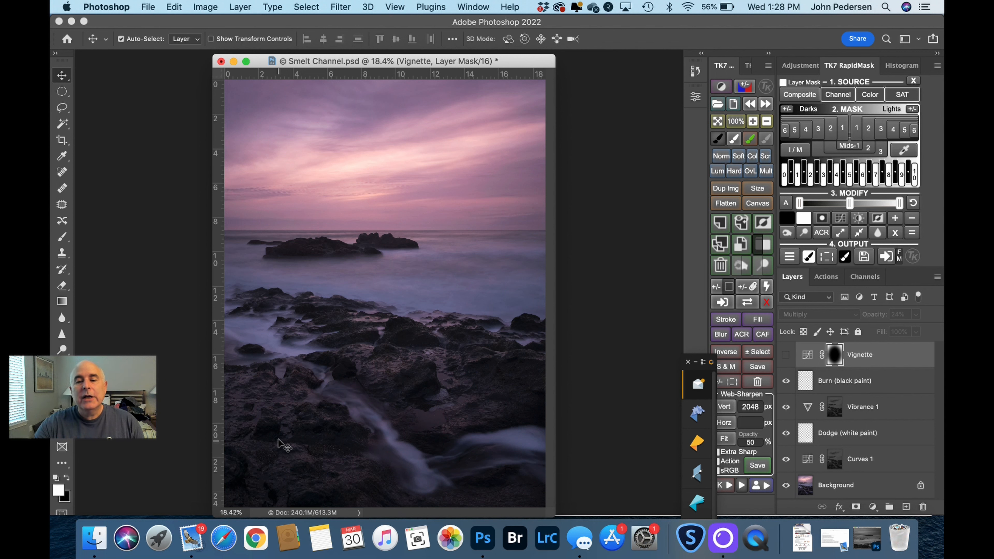
Step: Turn on the Vignette layer in Smelt Channel, toggling its visibility to compare the image edges before and after
left_click(787, 360)
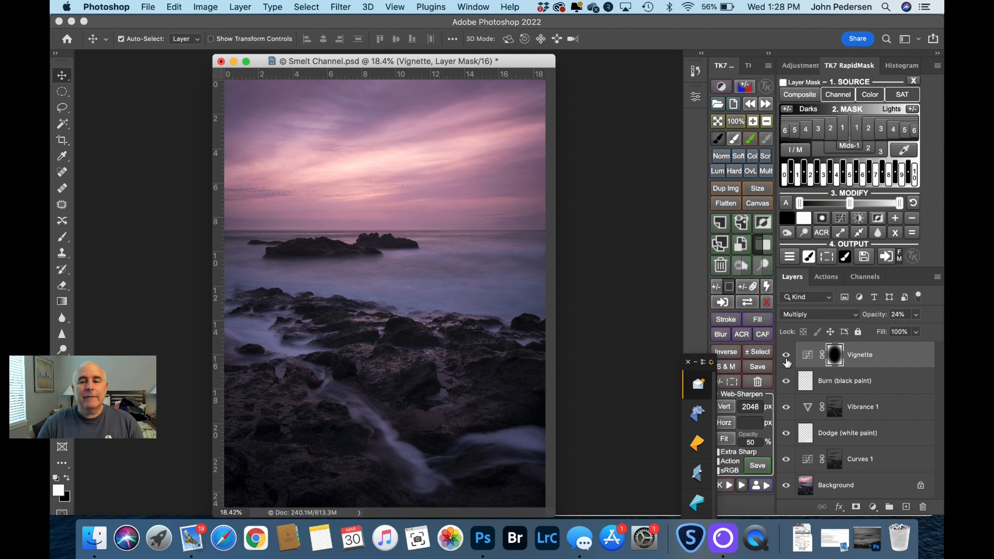
left_click(786, 355)
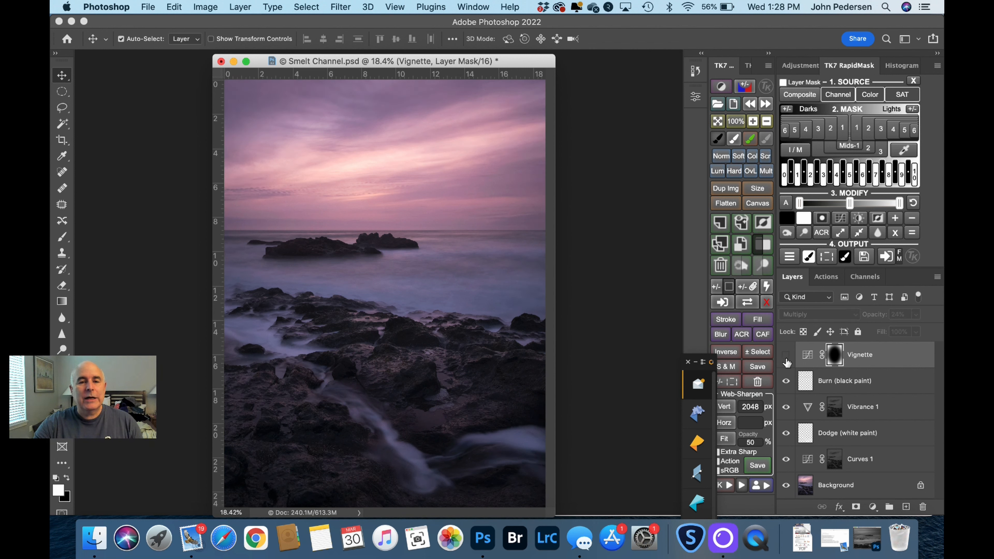
left_click(787, 360)
left_click(787, 359)
left_click(787, 360)
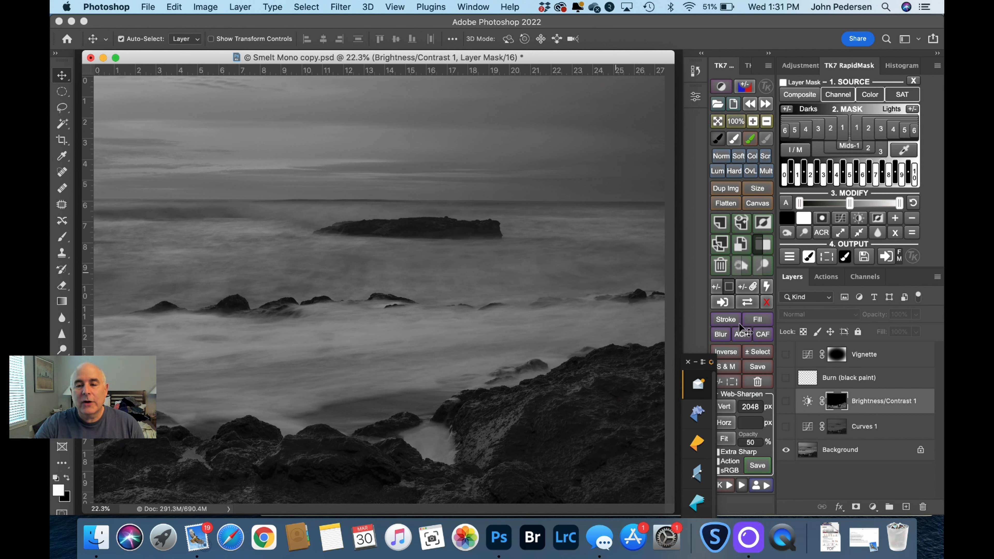
Step: Turn on the Curves 1 layer in Smelt Mono, toggling its visibility to compare the tones before and after
left_click(785, 428)
left_click(785, 428)
left_click(786, 429)
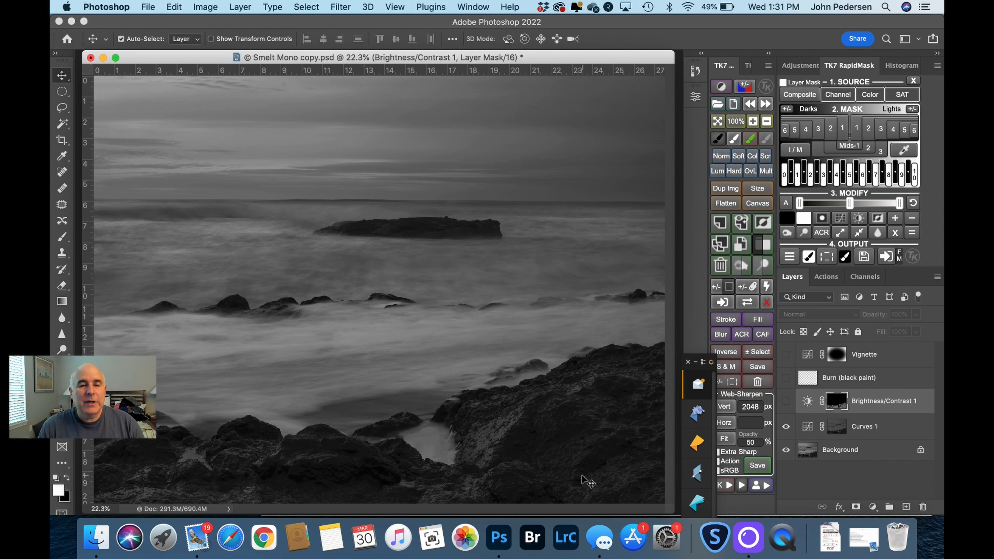
left_click(786, 427)
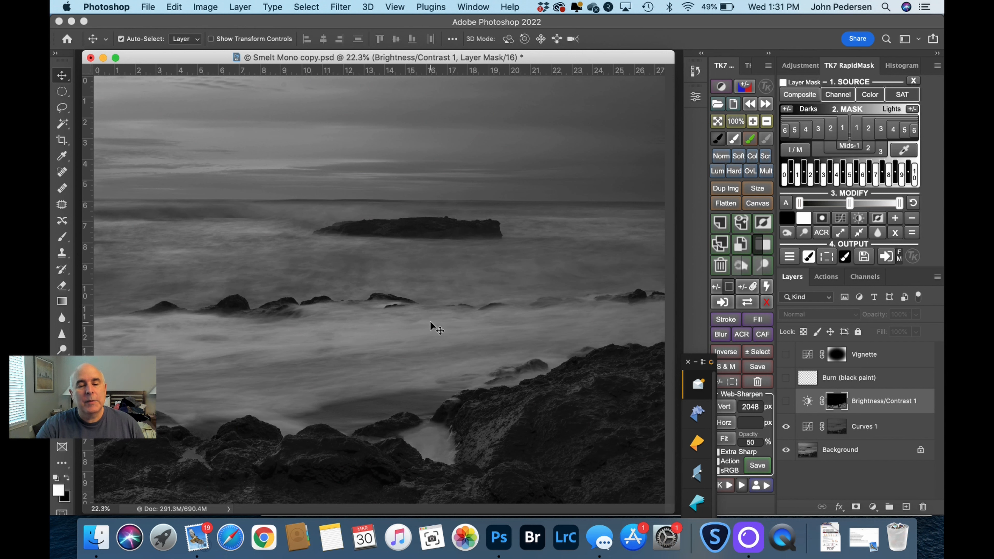
left_click(785, 426)
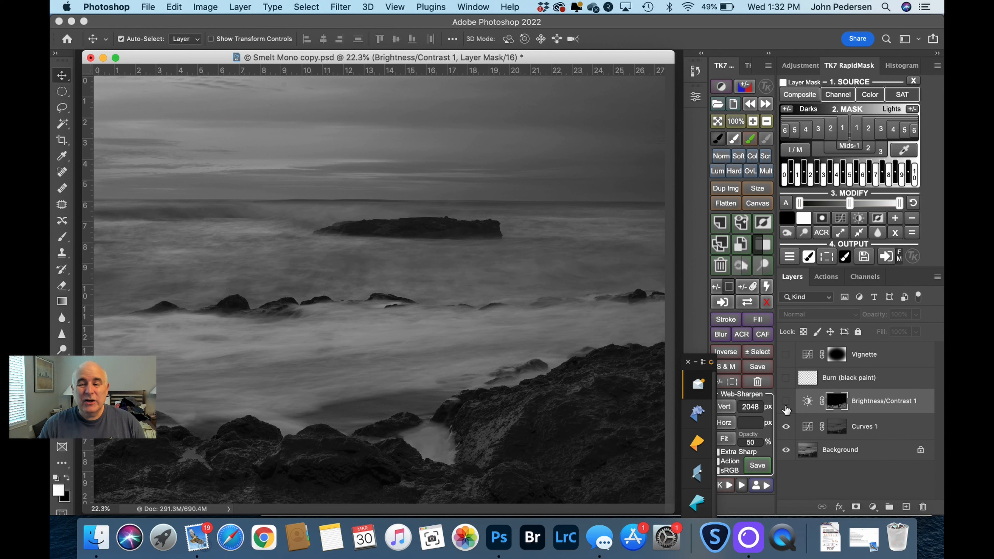
Step: Turn on the Brightness/Contrast 1 layer in Smelt Mono, toggling its visibility to compare the masked area with and without it
left_click(785, 401)
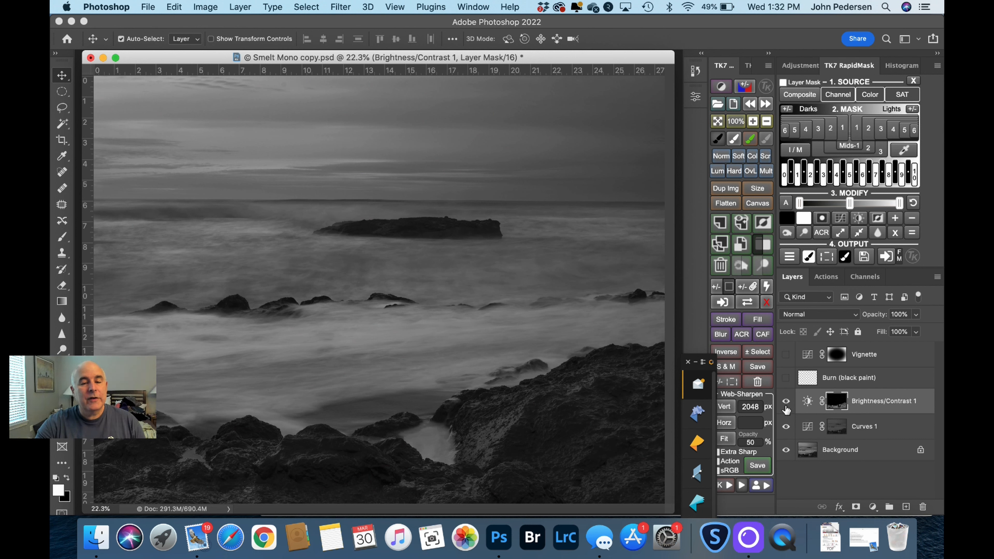
left_click(785, 401)
left_click(785, 401)
left_click(785, 401)
left_click(785, 400)
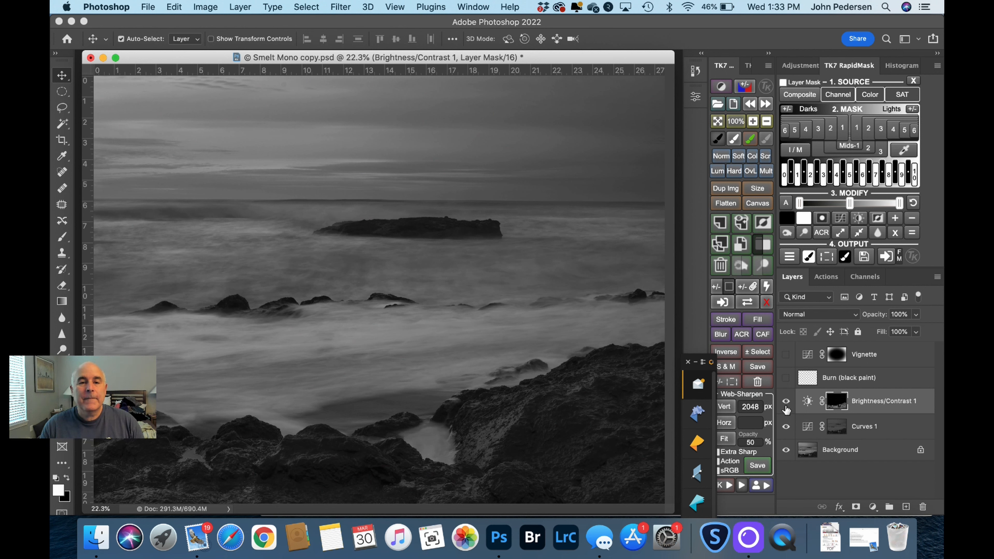
Step: Turn on the Burn (black paint) layer in Smelt Mono, toggling its visibility repeatedly to compare the darkened areas
left_click(786, 378)
left_click(786, 378)
left_click(786, 378)
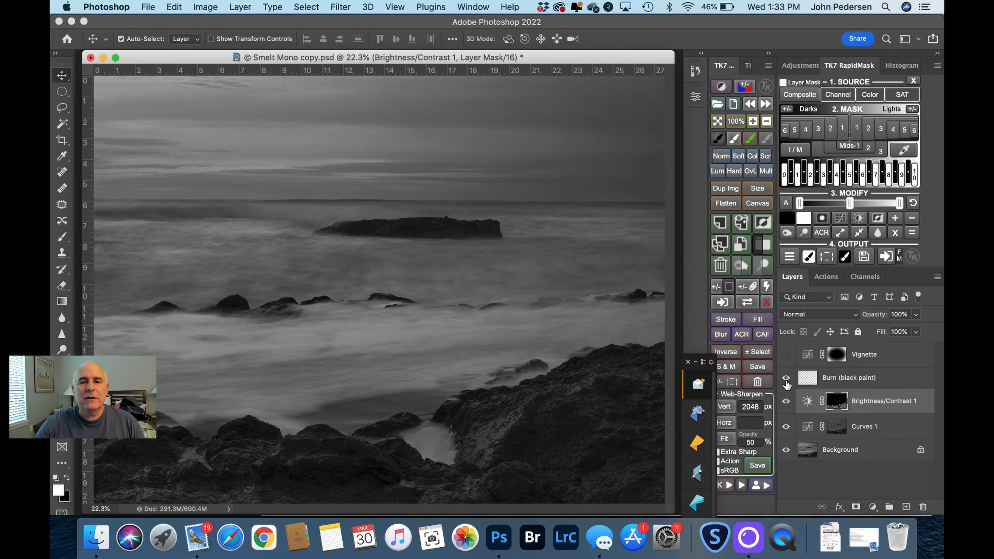
left_click(786, 378)
left_click(785, 378)
left_click(786, 378)
left_click(786, 378)
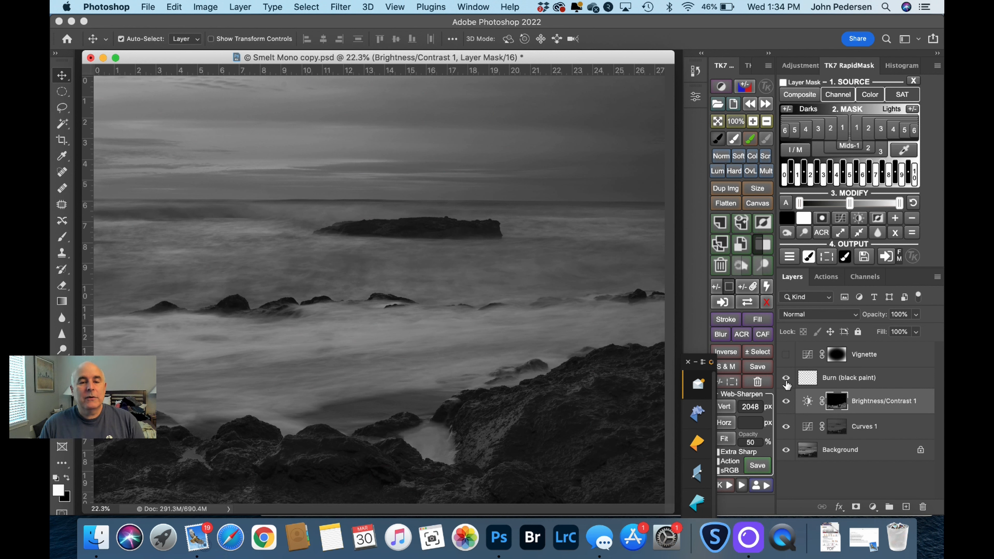
Step: Turn on the Vignette layer in Smelt Mono, comparing its effect, and compare the fully layered edit with the Background layer alone
left_click(787, 355)
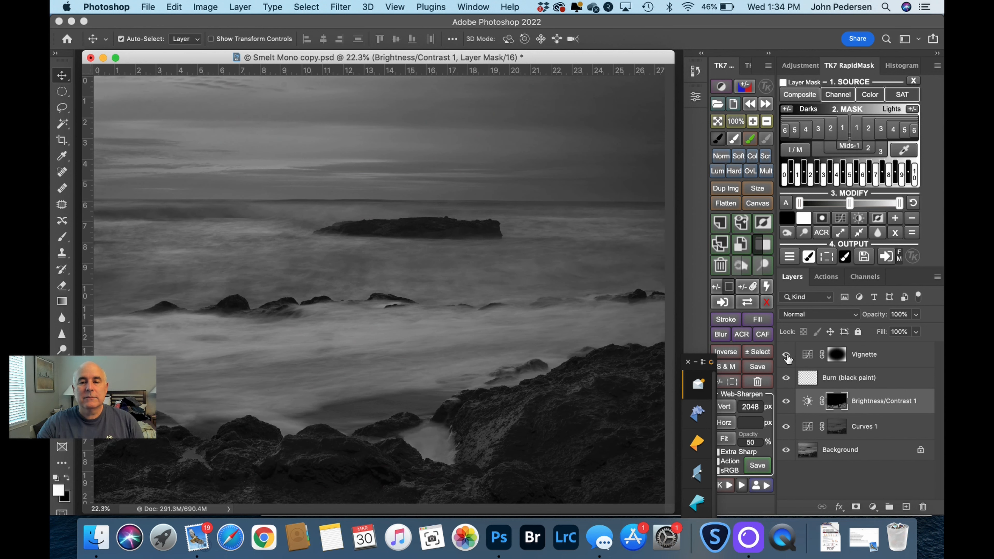
left_click(787, 357)
left_click(787, 357)
left_click(787, 450, "alt")
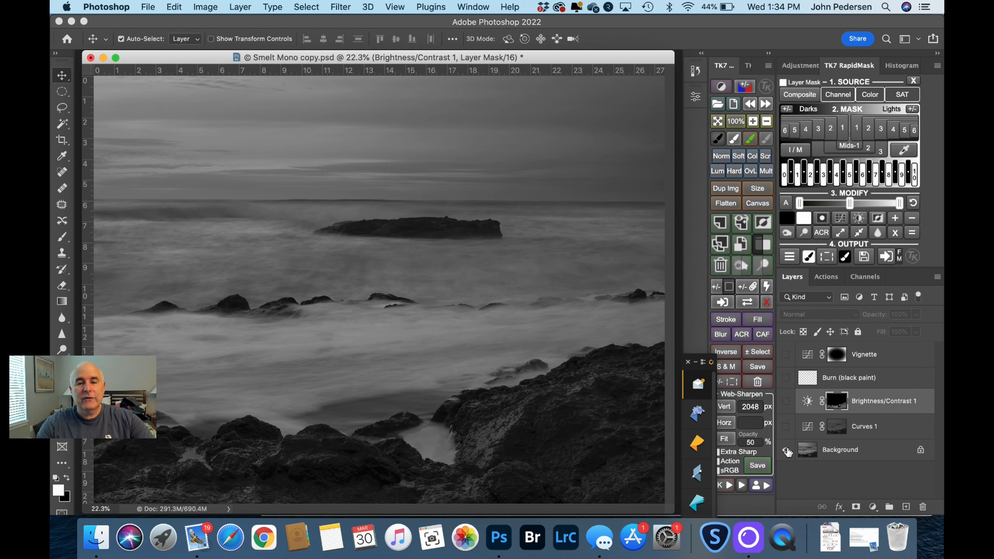
left_click(787, 451, "alt")
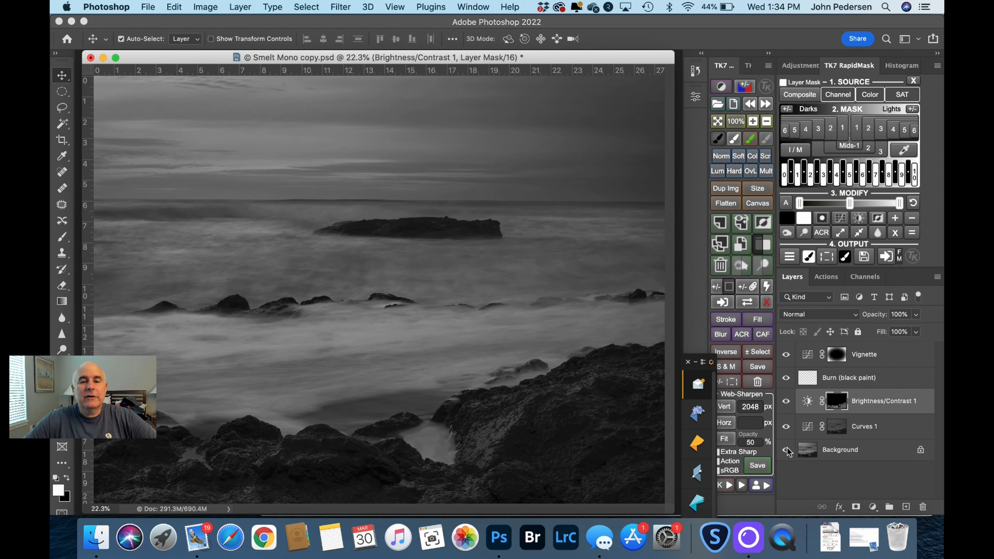